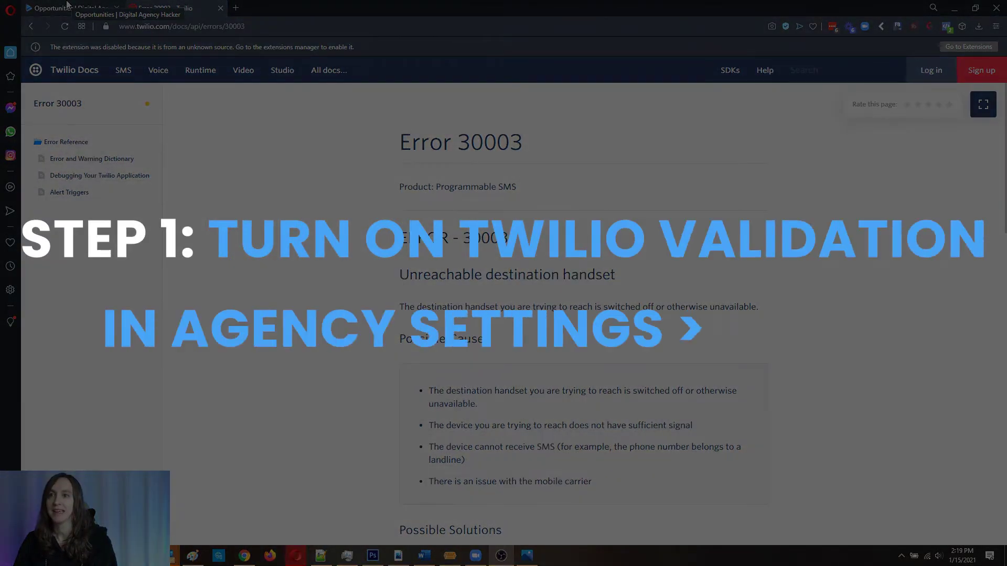
Open the agency's Twilio settings in HighLevel to view the connected Twilio account credentials.
{"action": "left_click", "coordinate": [67, 6]}
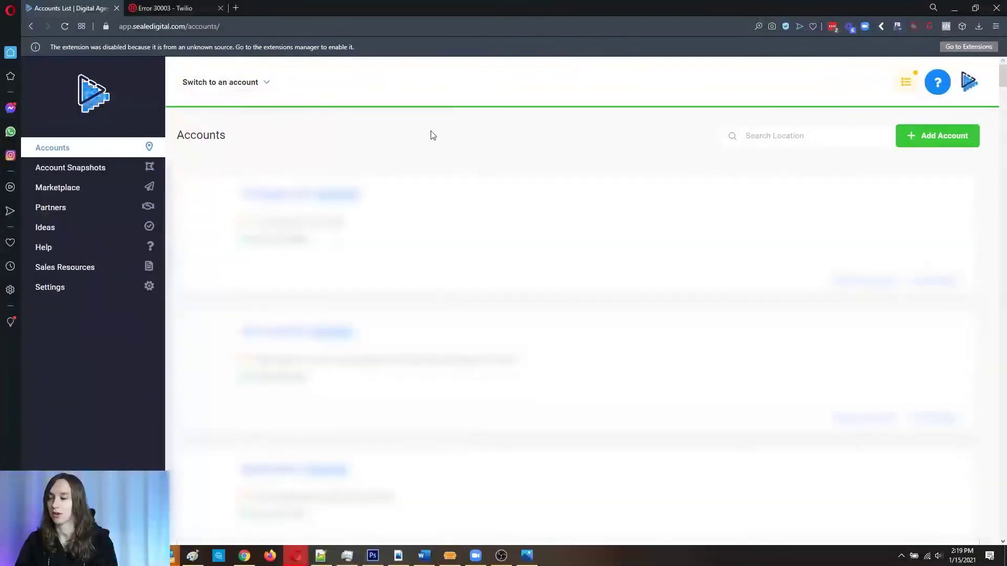
{"action": "left_click", "coordinate": [98, 297]}
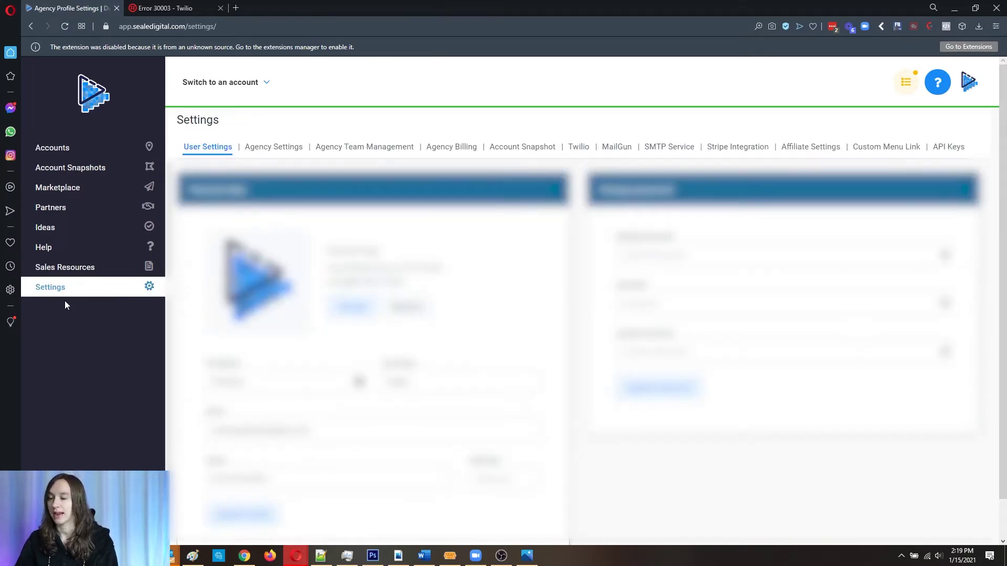
{"action": "left_click", "coordinate": [578, 147]}
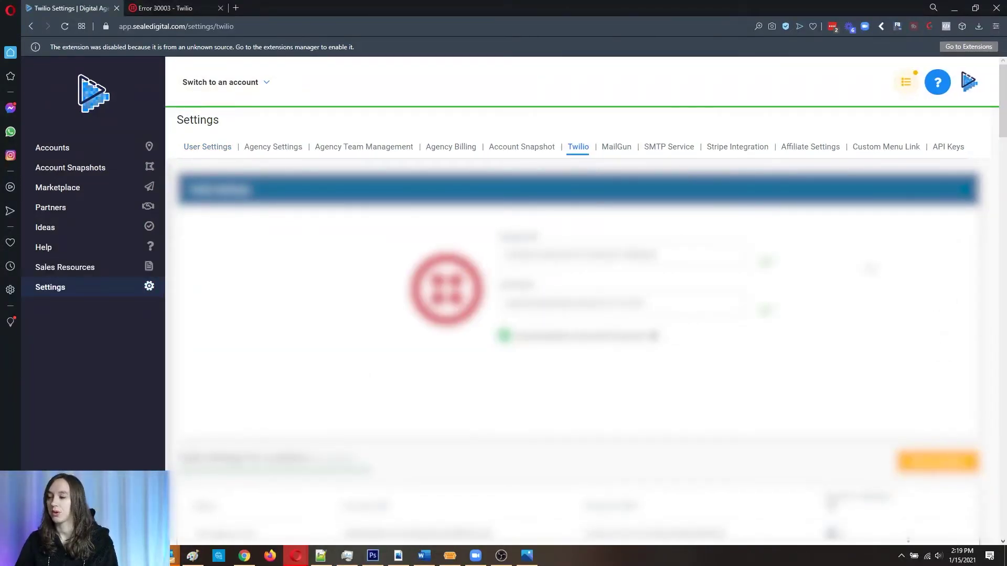
Turn on Number Validation for the first location under Twilio Settings for Locations.
{"action": "scroll", "coordinate": [849, 257], "scroll_direction": "down", "scroll_amount": 4}
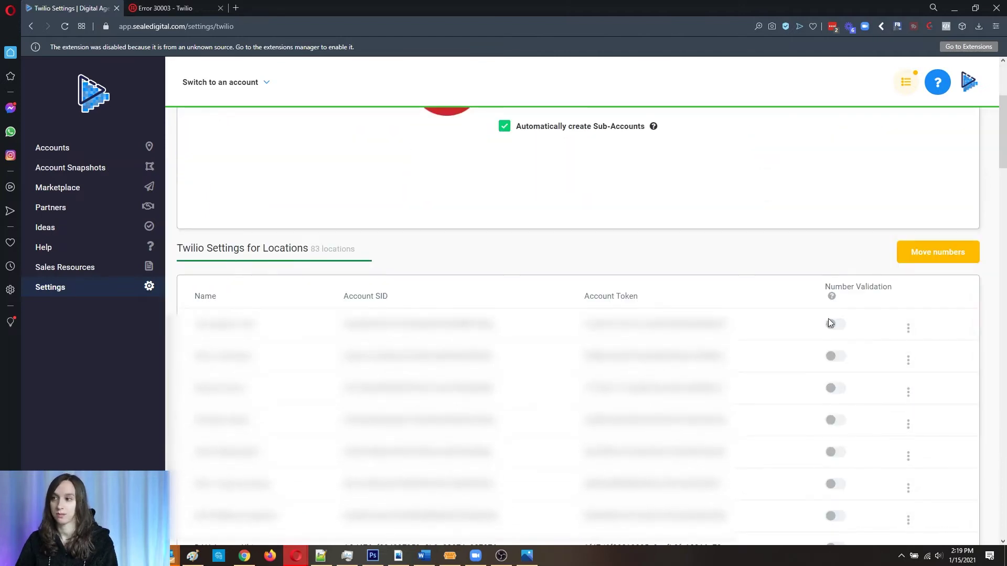
{"action": "mouse_move", "coordinate": [831, 297]}
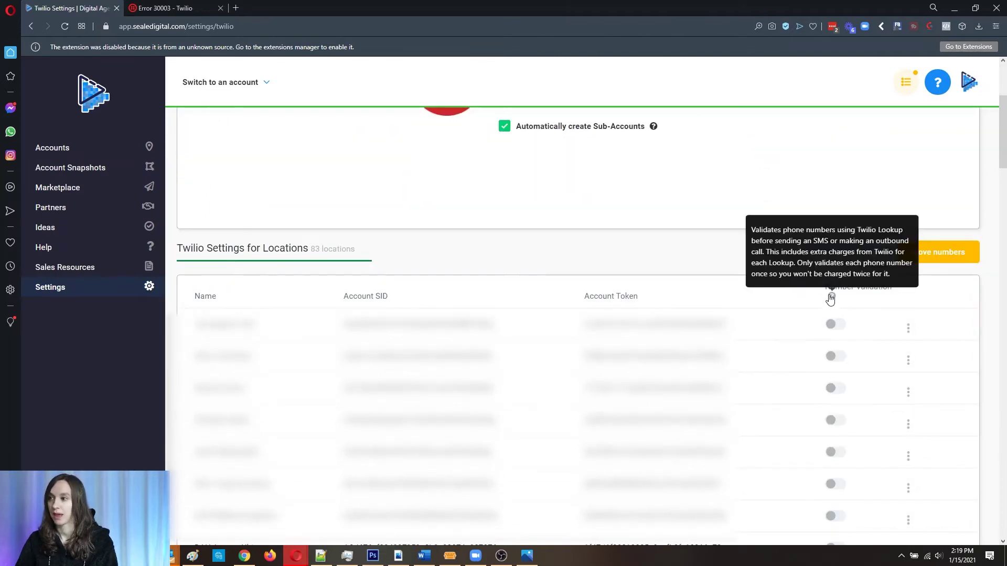
{"action": "left_click", "coordinate": [838, 328]}
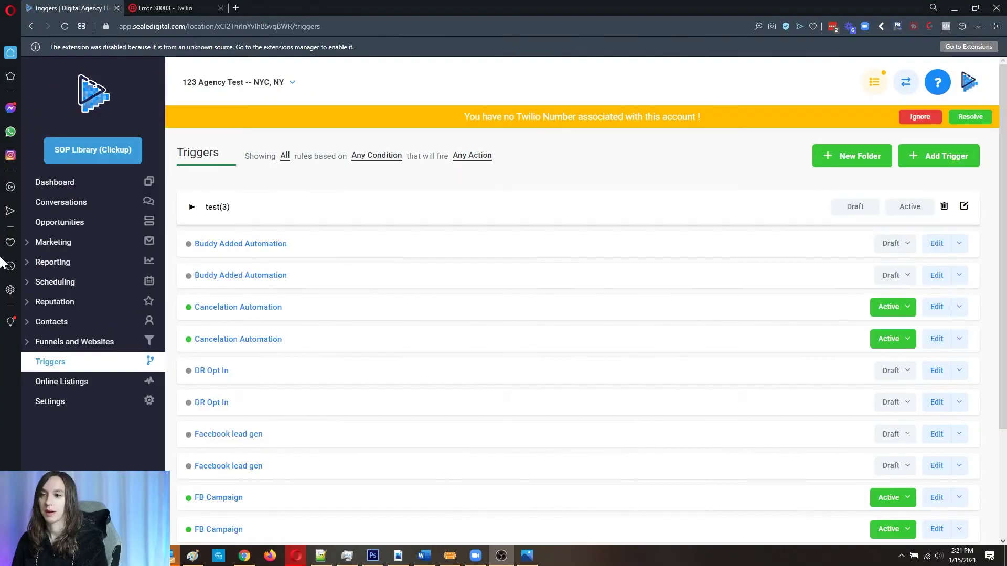
Create a new trigger named 'Twilio validation error' and save it as a draft.
{"action": "left_click", "coordinate": [923, 158]}
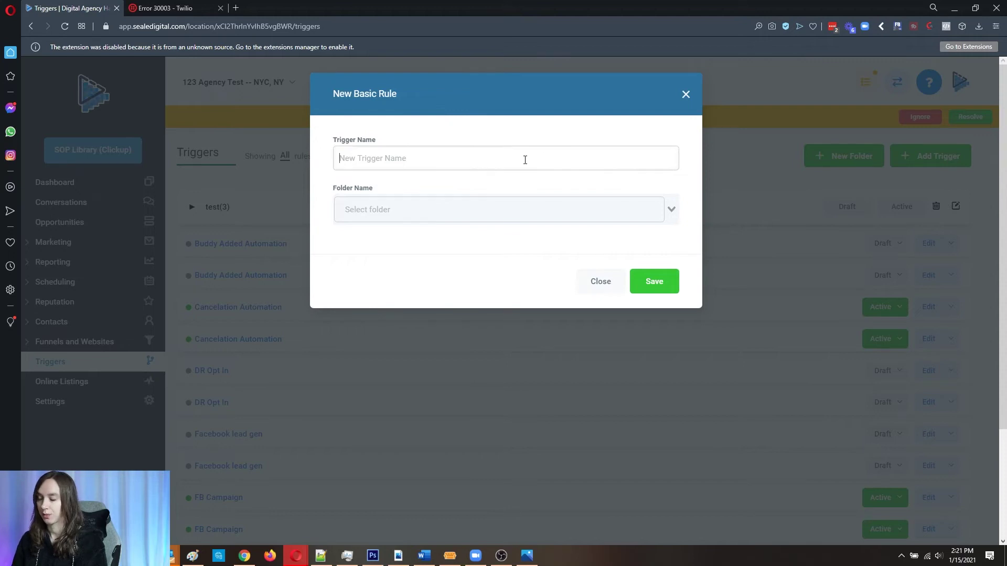
{"action": "type", "text": "Twilio validat"}
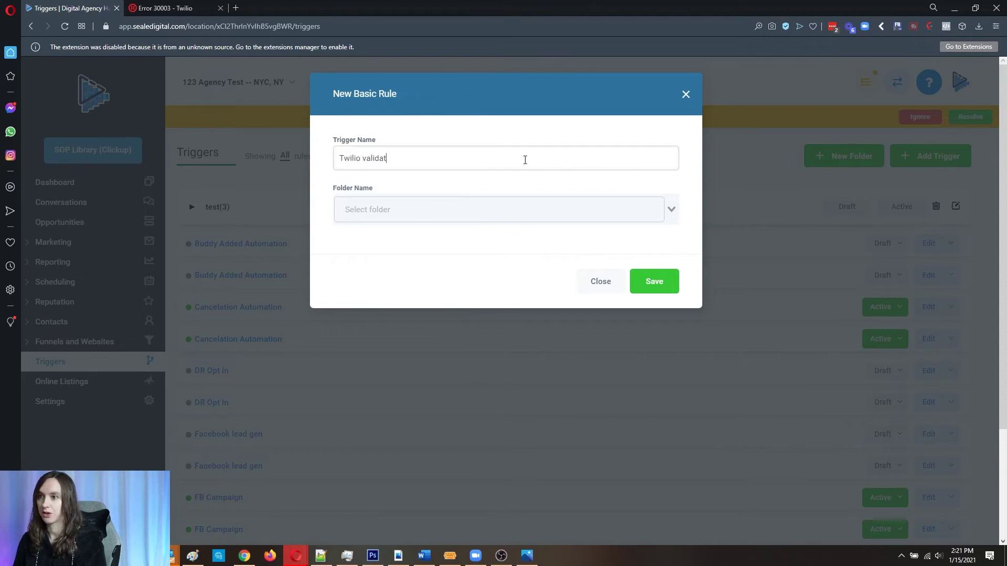
{"action": "type", "text": "ion error"}
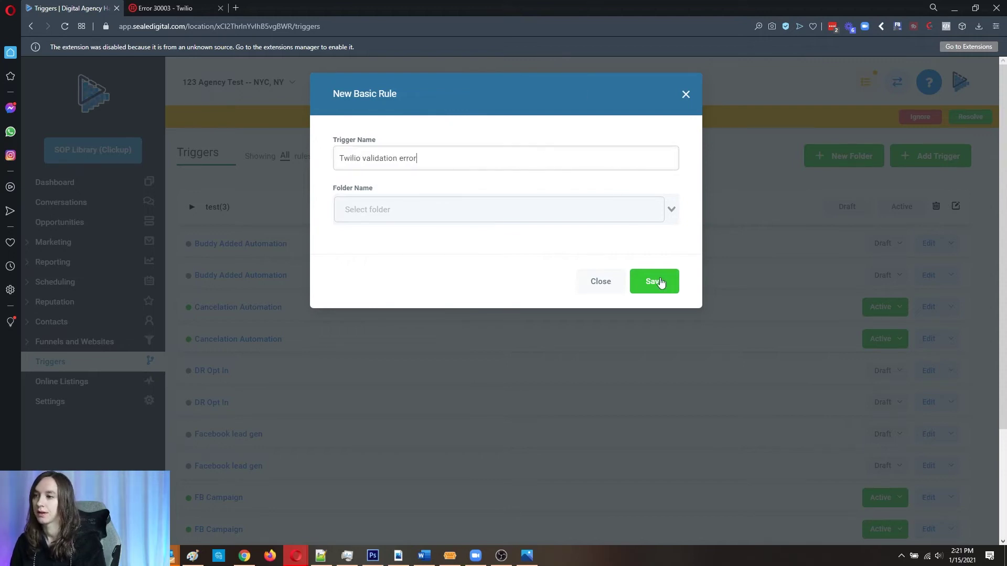
{"action": "left_click", "coordinate": [660, 282]}
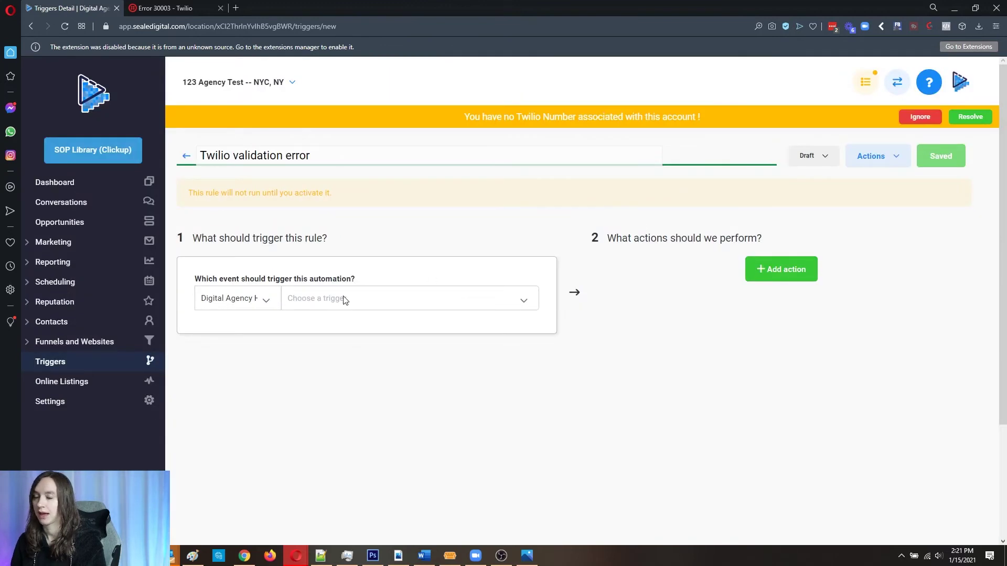
Set the trigger event to Twilio Validation Error.
{"action": "left_click", "coordinate": [389, 302]}
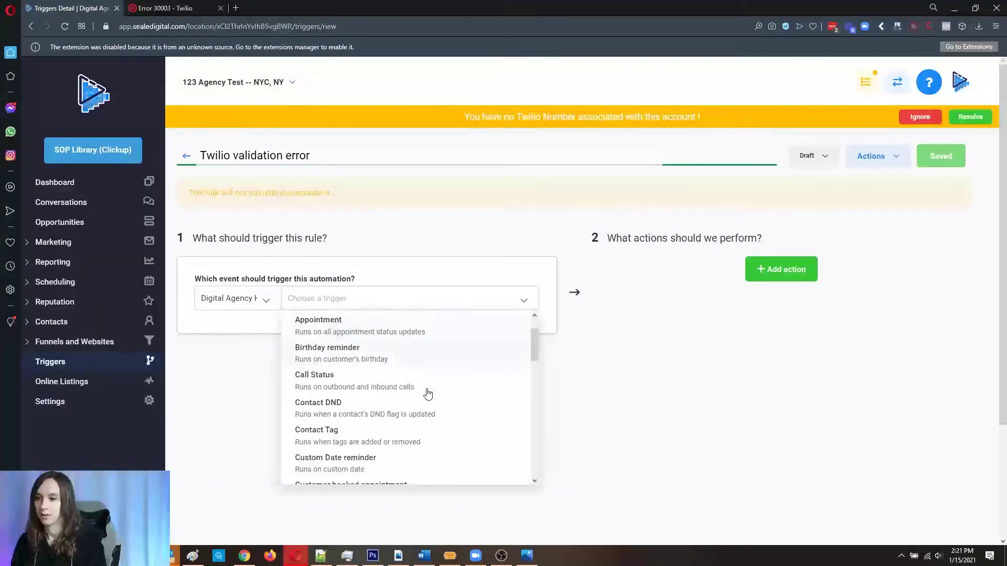
{"action": "scroll", "coordinate": [428, 394], "scroll_direction": "down", "scroll_amount": 6}
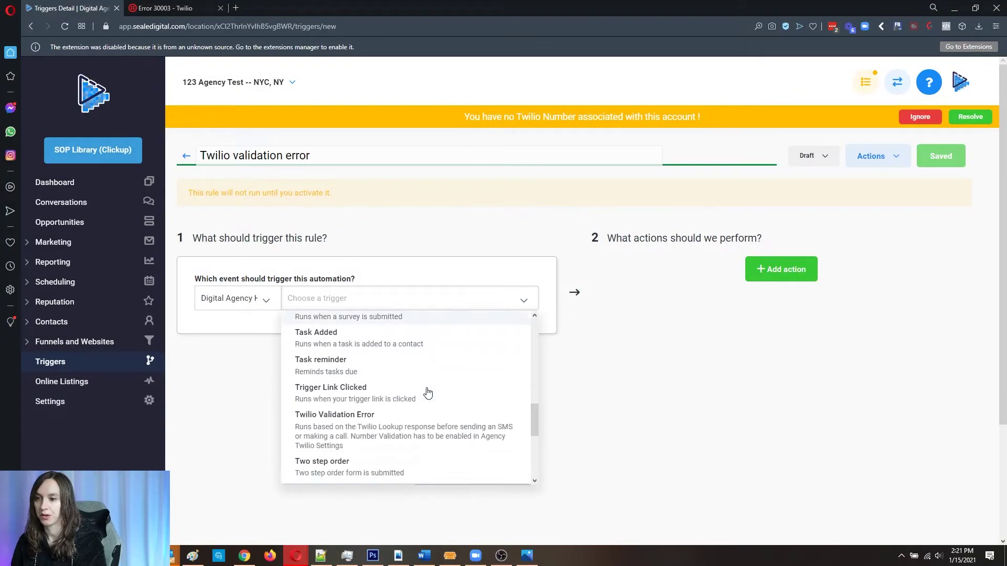
{"action": "scroll", "coordinate": [428, 394], "scroll_direction": "down", "scroll_amount": 1}
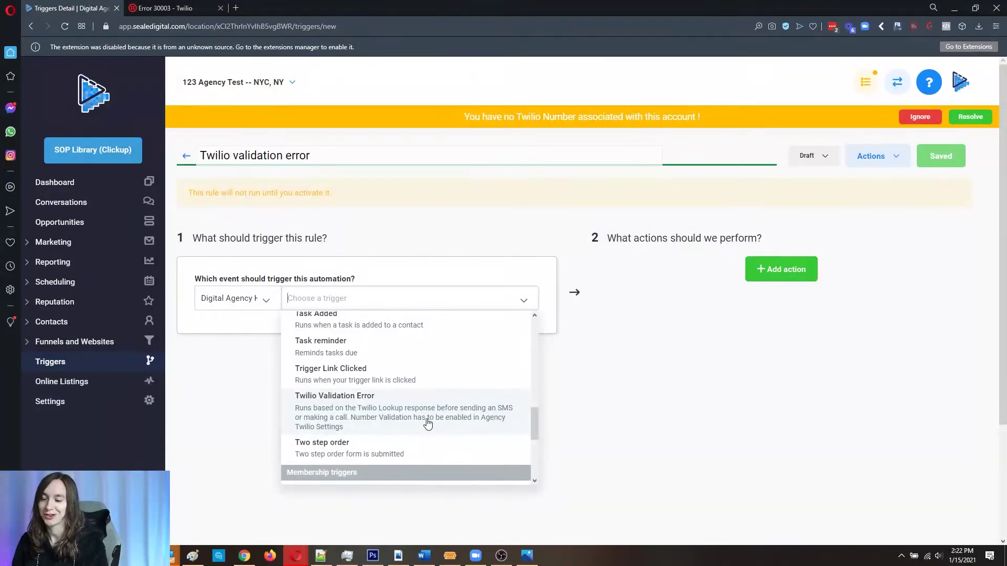
{"action": "left_click", "coordinate": [427, 424]}
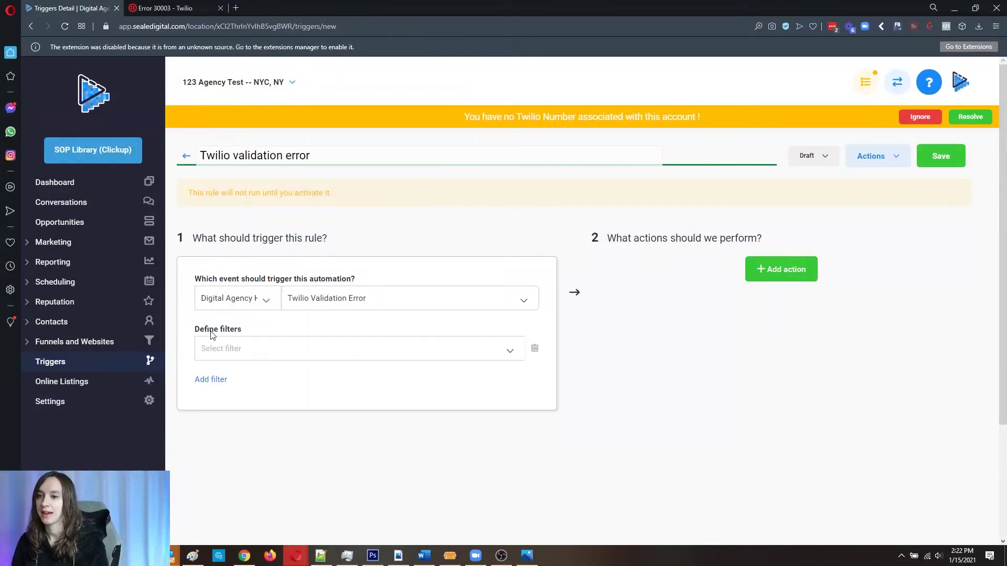
Add an Error Is filter, then delete it so the trigger has no filters.
{"action": "left_click", "coordinate": [254, 347]}
{"action": "left_click", "coordinate": [254, 390]}
{"action": "left_click", "coordinate": [457, 351]}
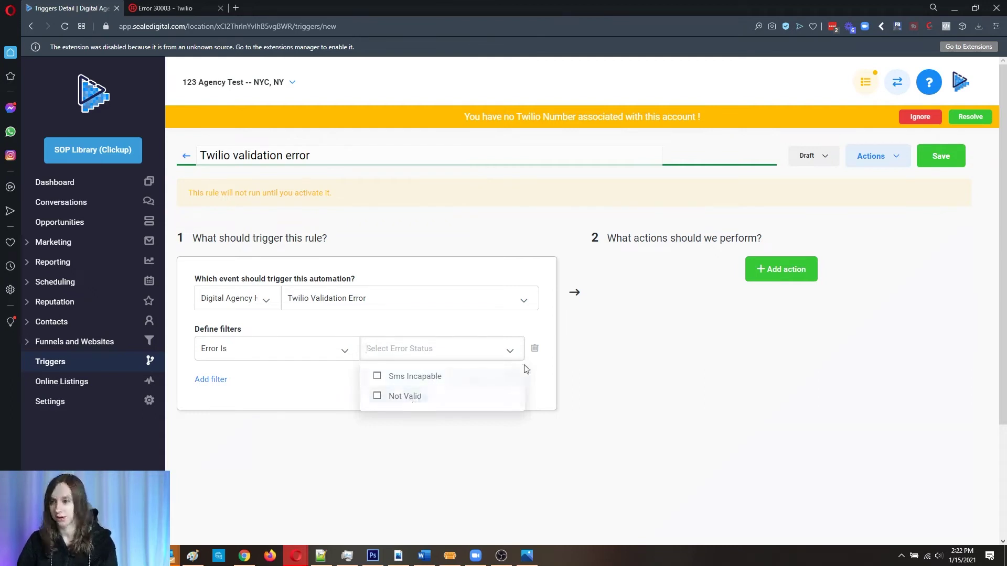
{"action": "left_click", "coordinate": [539, 358]}
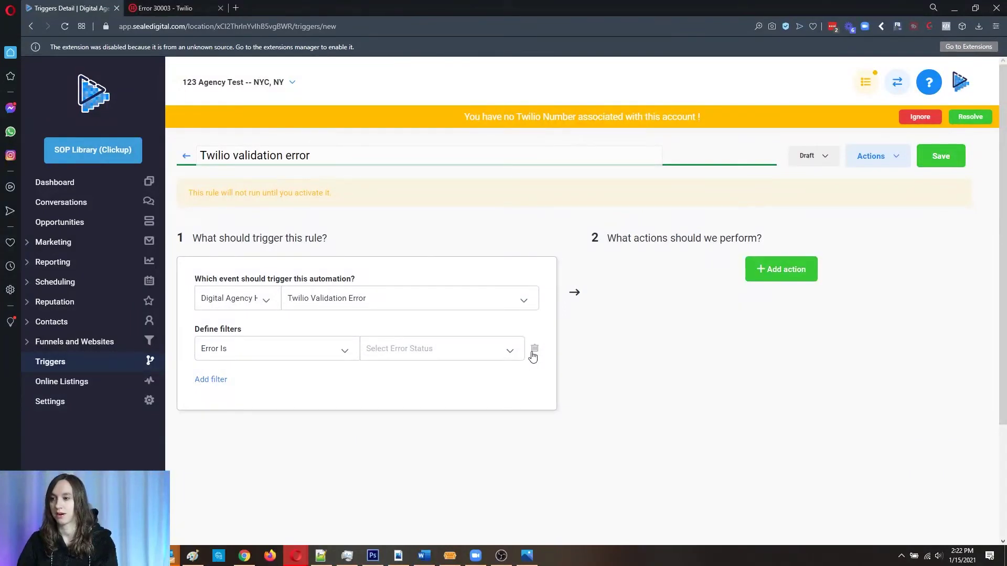
{"action": "left_click", "coordinate": [534, 350]}
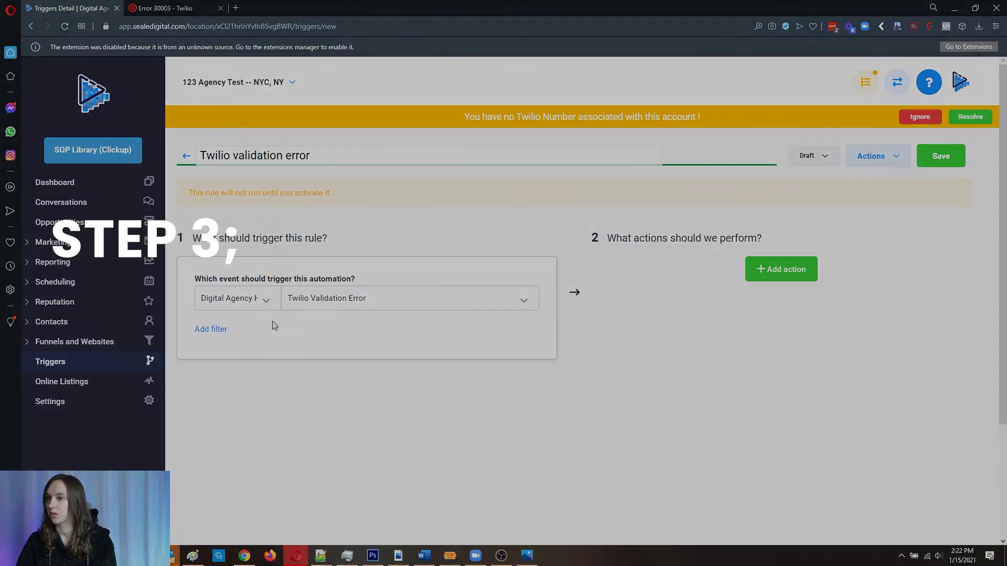
Add an empty filter row and delete it again, keeping the trigger filter-free.
{"action": "left_click", "coordinate": [211, 329]}
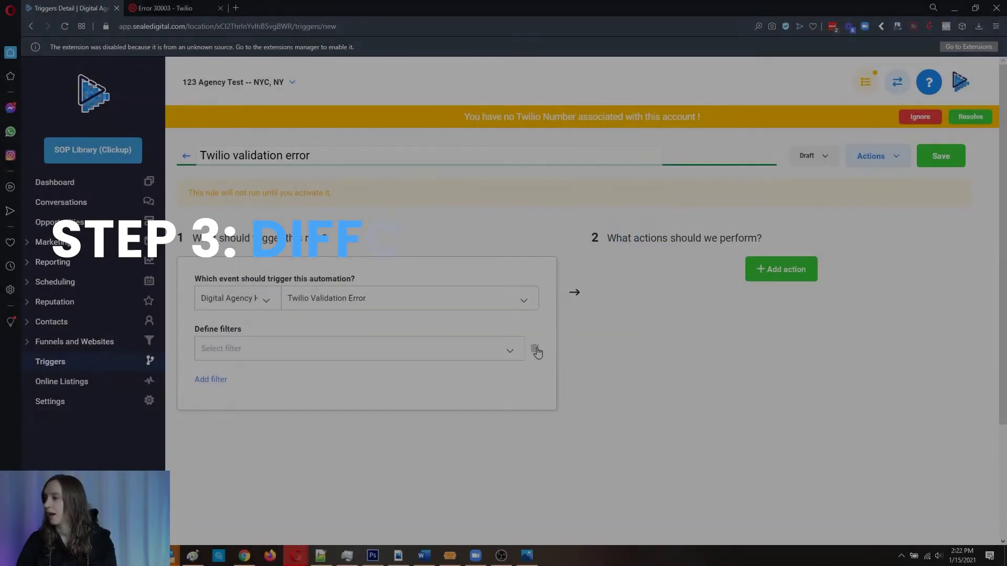
{"action": "left_click", "coordinate": [536, 349]}
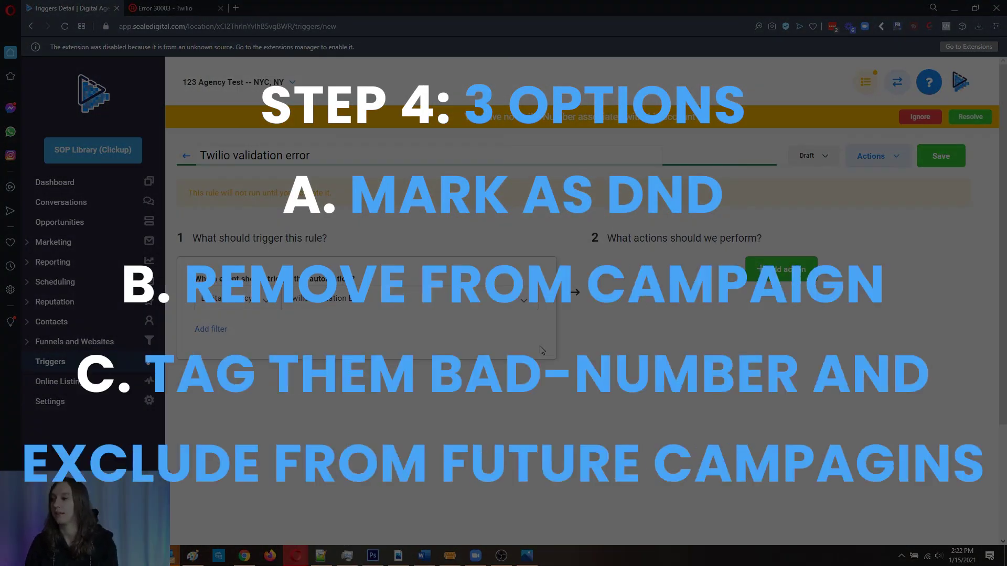
Add a Set contact DND action with the Enable DND option.
{"action": "left_click", "coordinate": [783, 275]}
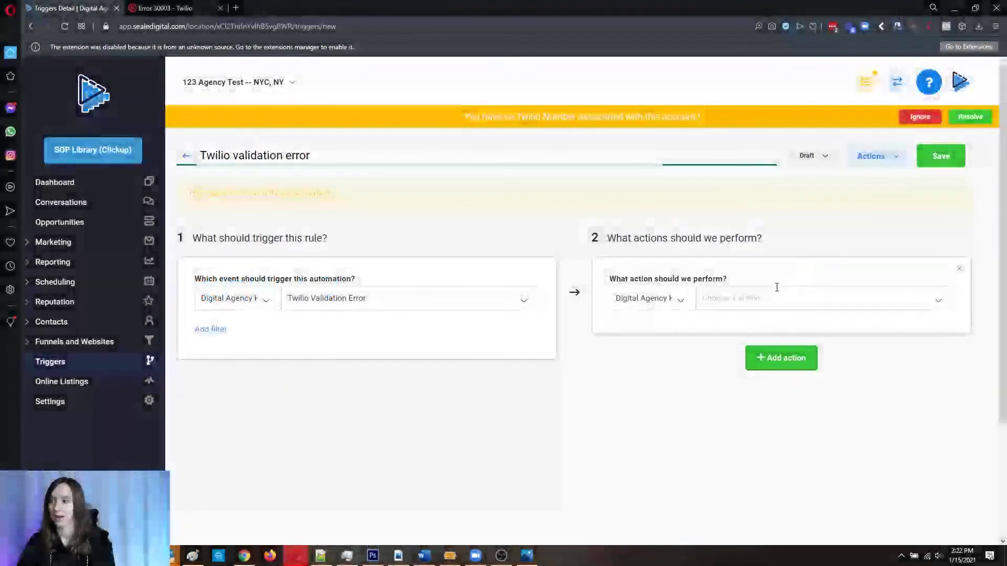
{"action": "left_click", "coordinate": [768, 297]}
{"action": "scroll", "coordinate": [784, 379], "scroll_direction": "down", "scroll_amount": 3}
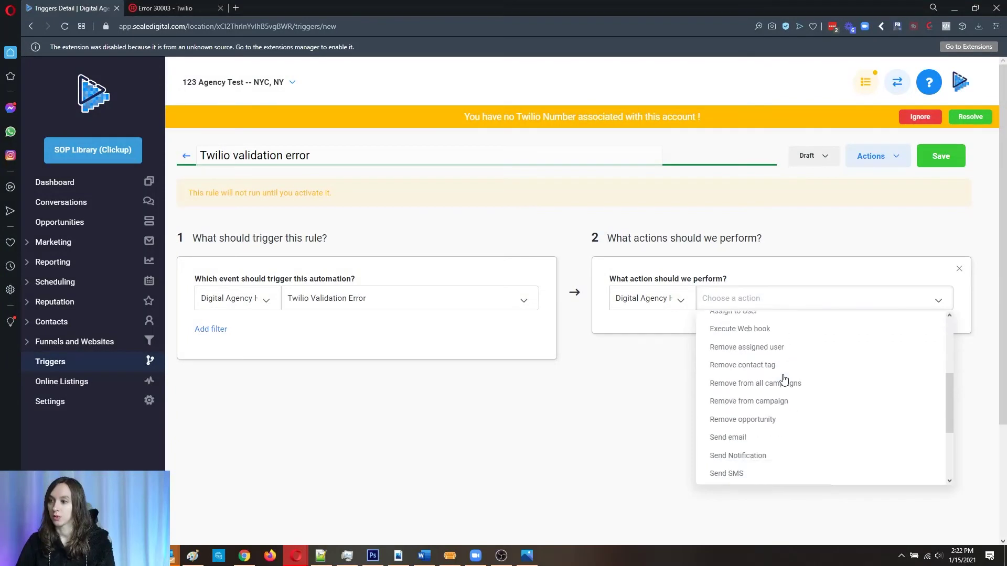
{"action": "scroll", "coordinate": [791, 391], "scroll_direction": "up", "scroll_amount": 1}
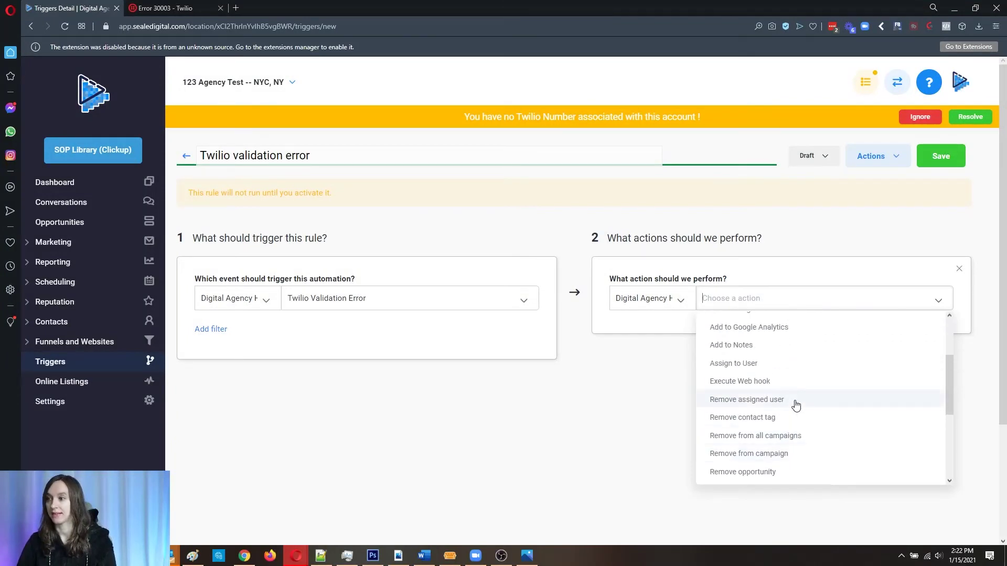
{"action": "scroll", "coordinate": [794, 405], "scroll_direction": "up", "scroll_amount": 1}
{"action": "scroll", "coordinate": [787, 407], "scroll_direction": "down", "scroll_amount": 4}
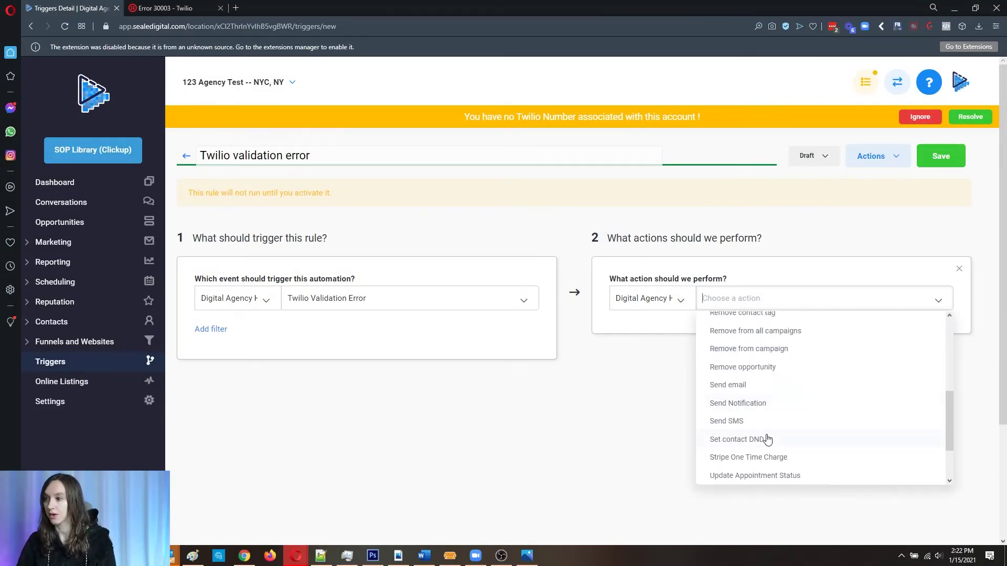
{"action": "left_click", "coordinate": [767, 439]}
{"action": "left_click", "coordinate": [718, 342]}
{"action": "left_click", "coordinate": [687, 362]}
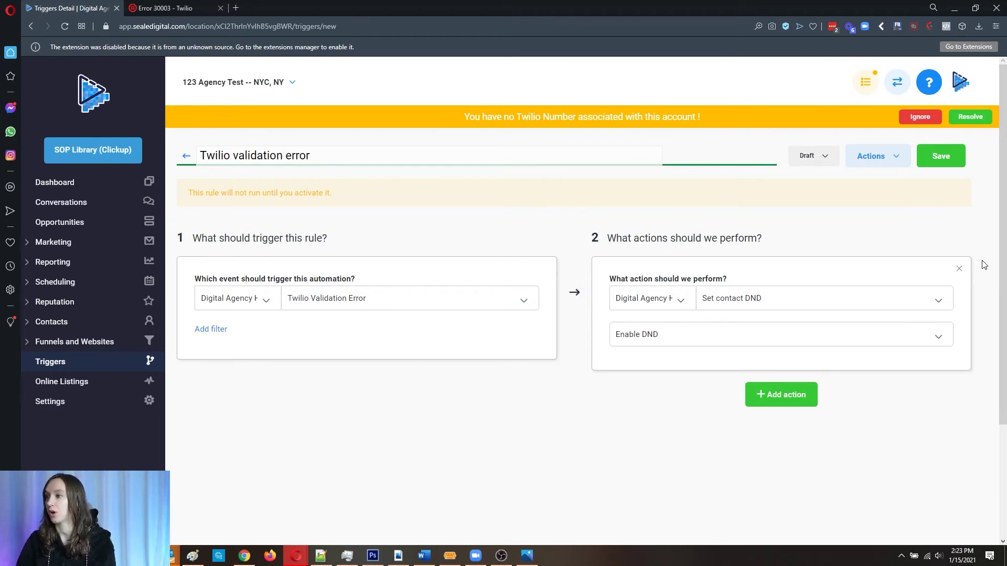
Discard the Set contact DND action and add a fresh empty action.
{"action": "left_click_drag", "start_coordinate": [969, 266], "coordinate": [960, 273]}
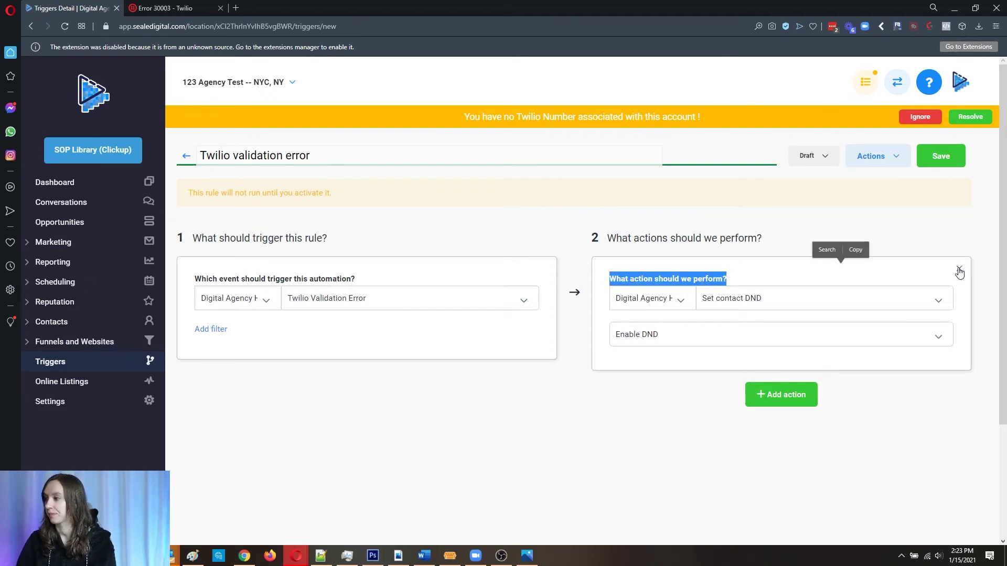
{"action": "left_click", "coordinate": [959, 269]}
{"action": "left_click", "coordinate": [755, 269]}
Pick Remove from campaign, then switch the action to Remove From All Campaigns instead.
{"action": "left_click", "coordinate": [752, 298]}
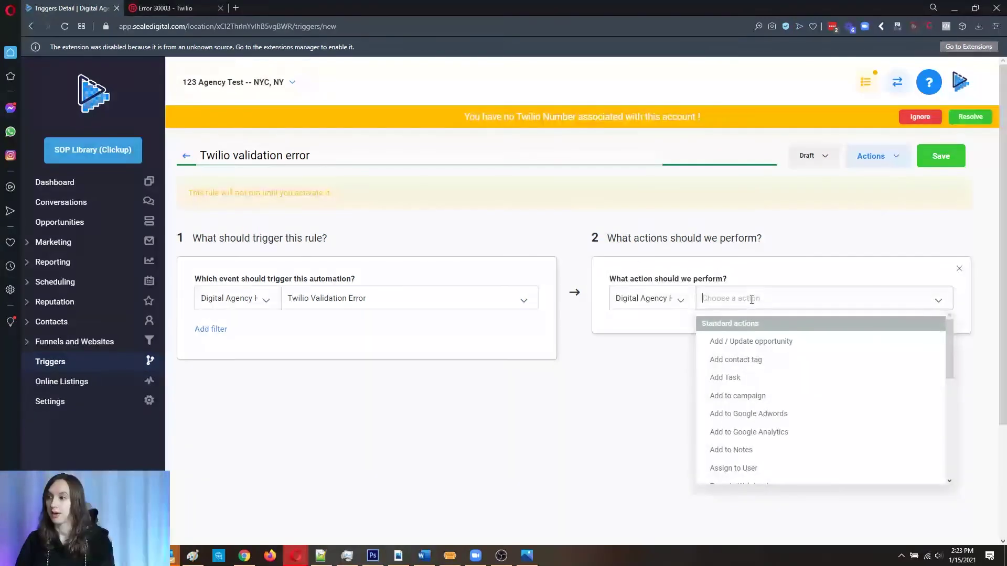
{"action": "scroll", "coordinate": [819, 416], "scroll_direction": "down", "scroll_amount": 3}
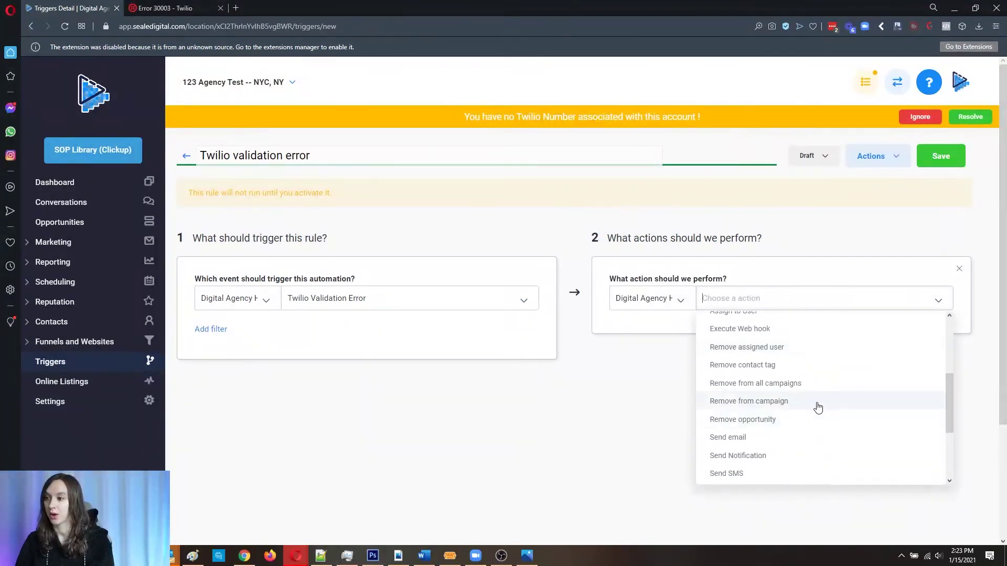
{"action": "left_click", "coordinate": [798, 402]}
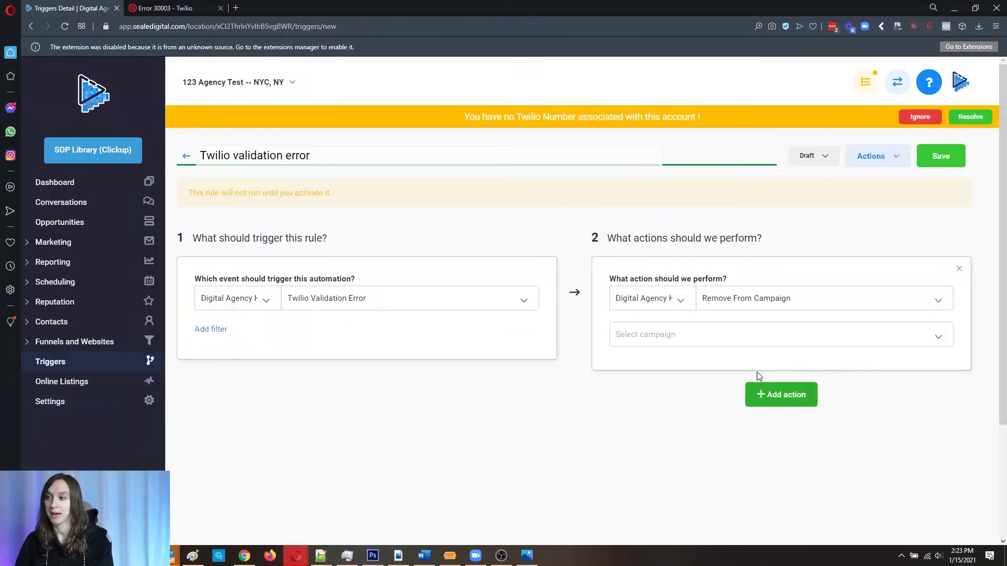
{"action": "left_click", "coordinate": [704, 330]}
{"action": "left_click", "coordinate": [582, 374]}
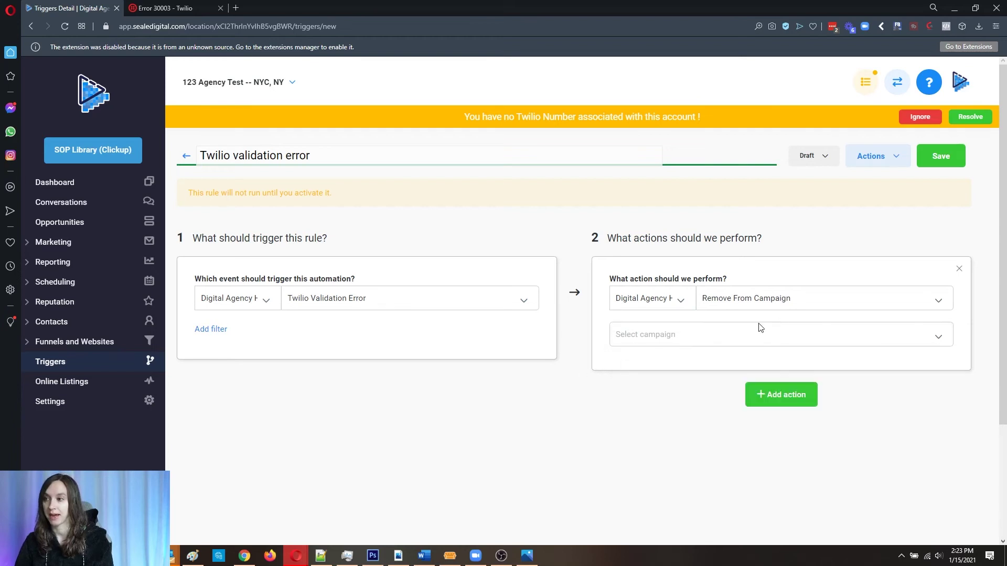
{"action": "left_click", "coordinate": [804, 305]}
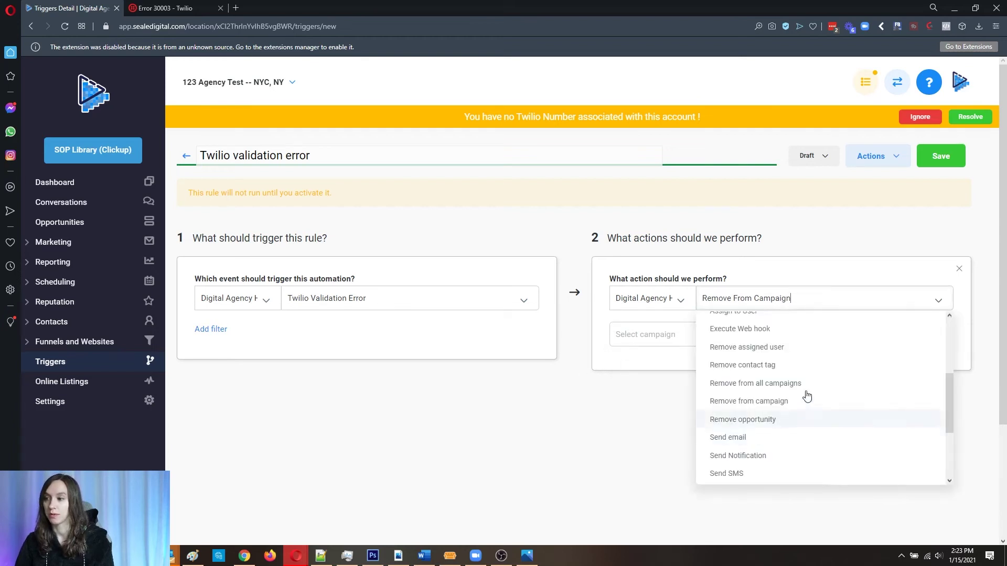
{"action": "left_click", "coordinate": [808, 392]}
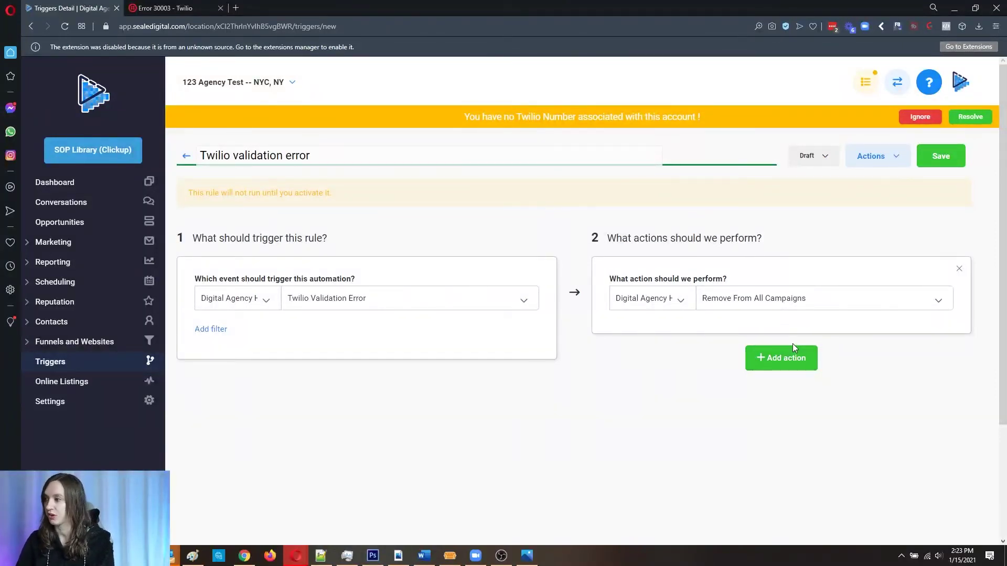
Replace the Remove From All Campaigns action with Add Contact Tag applying the tag 'badnumber'.
{"action": "left_click", "coordinate": [959, 268]}
{"action": "left_click", "coordinate": [772, 278]}
{"action": "left_click", "coordinate": [759, 297]}
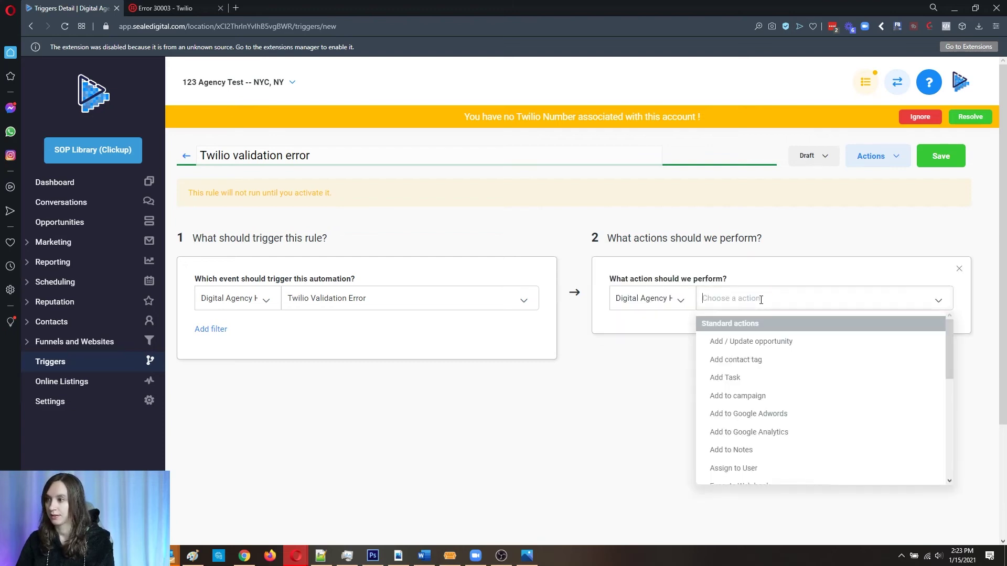
{"action": "scroll", "coordinate": [787, 387], "scroll_direction": "down", "scroll_amount": 5}
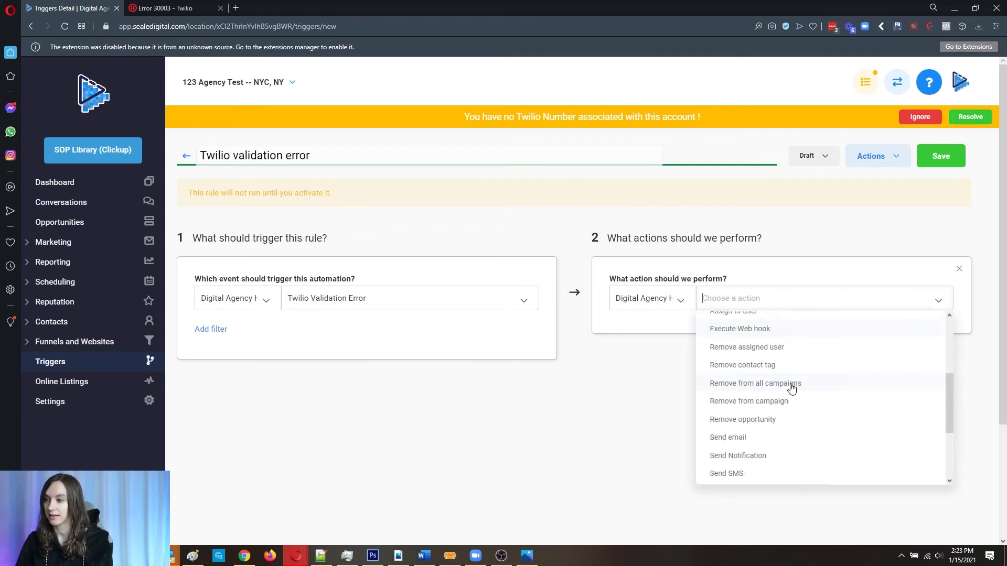
{"action": "scroll", "coordinate": [791, 387], "scroll_direction": "down", "scroll_amount": 2}
{"action": "scroll", "coordinate": [791, 387], "scroll_direction": "up", "scroll_amount": 5}
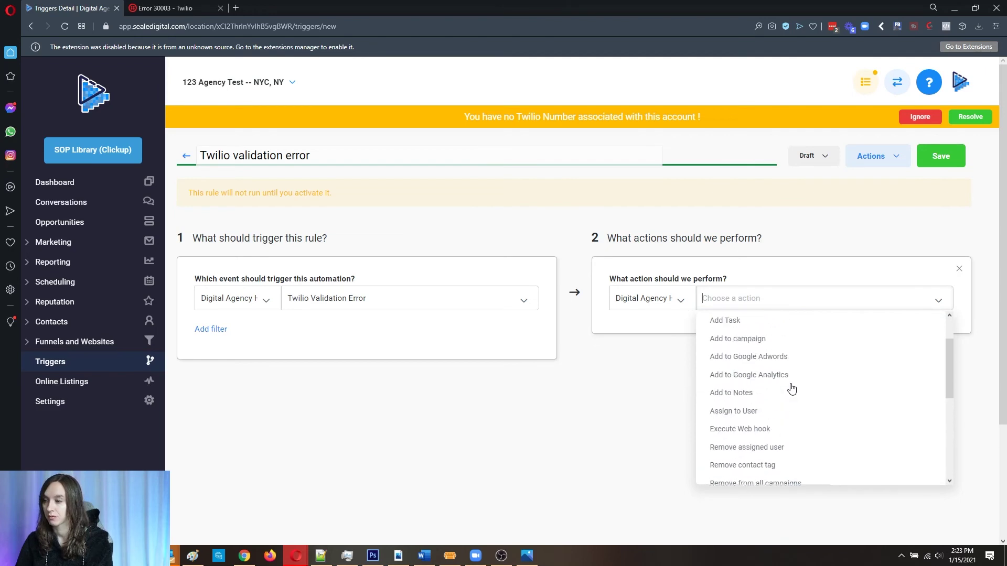
{"action": "scroll", "coordinate": [786, 366], "scroll_direction": "up", "scroll_amount": 3}
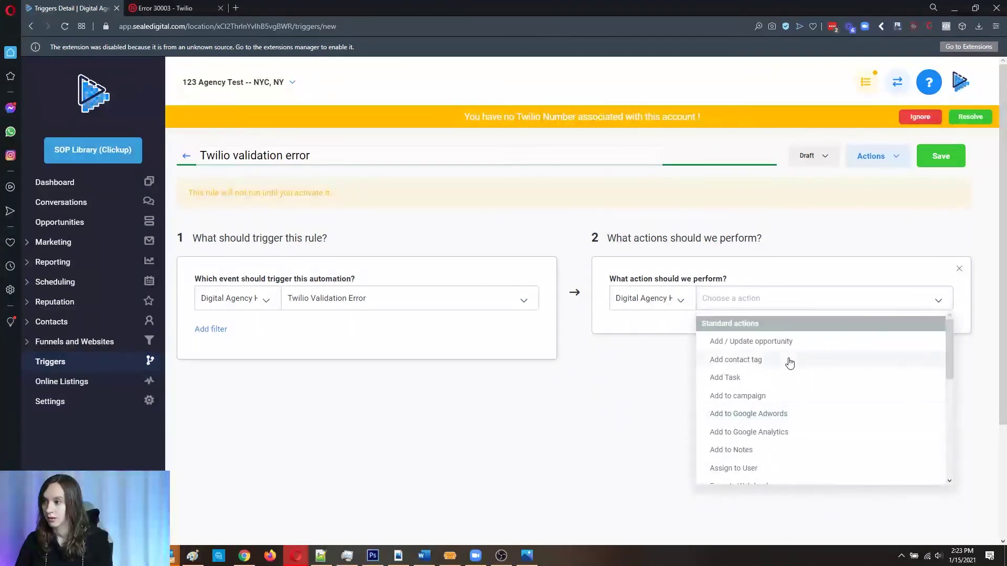
{"action": "left_click", "coordinate": [787, 358]}
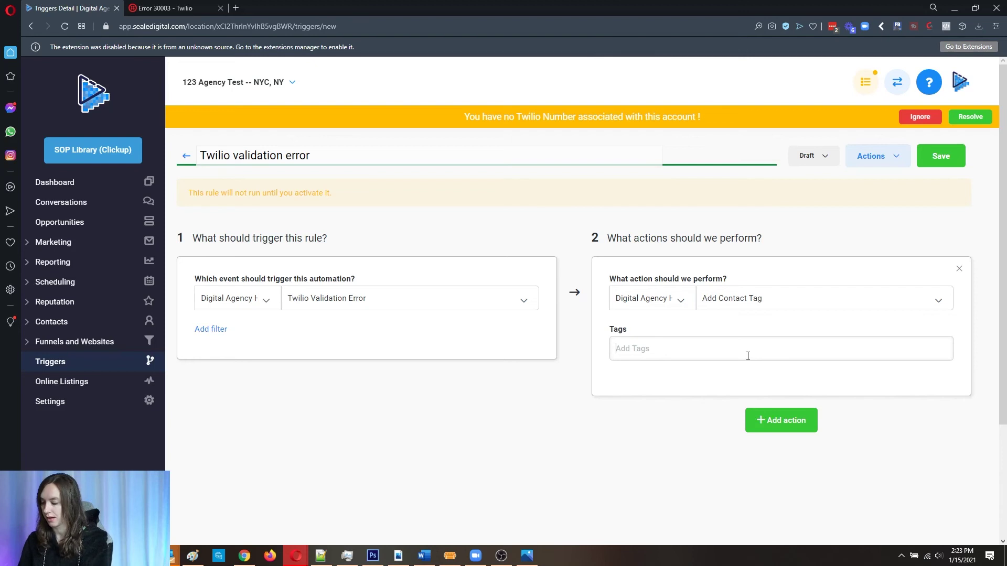
{"action": "type", "text": "badnumber"}
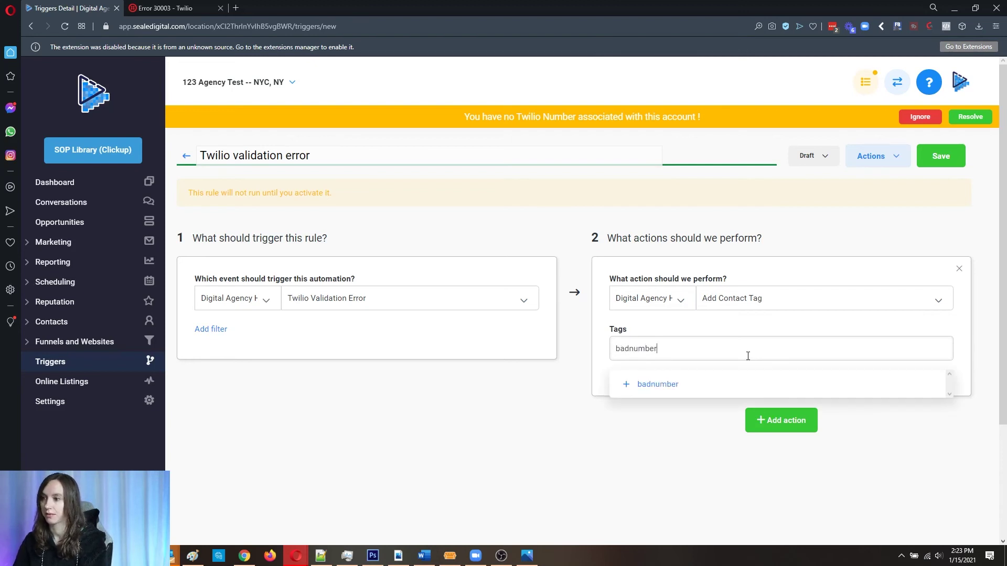
{"action": "left_click", "coordinate": [699, 384]}
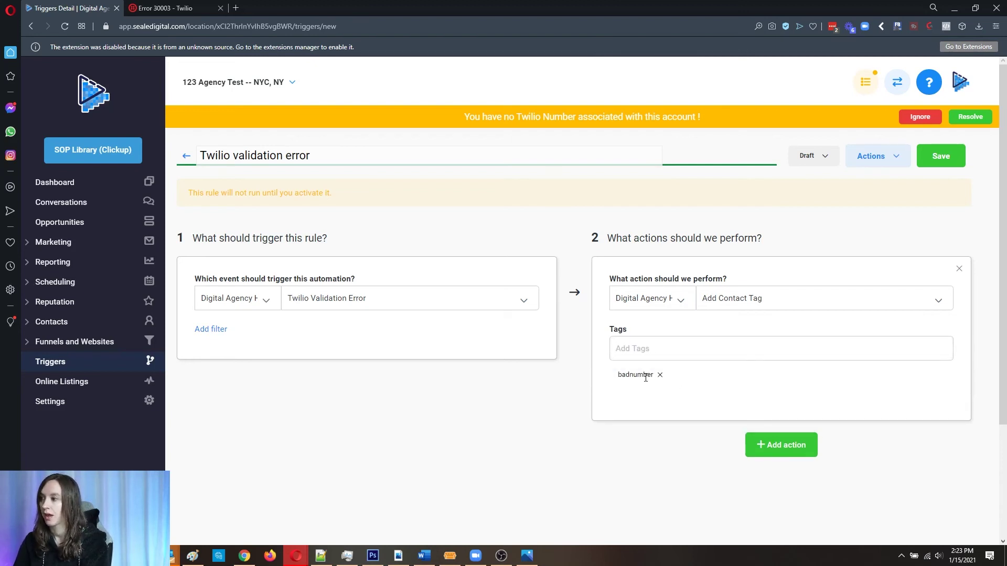